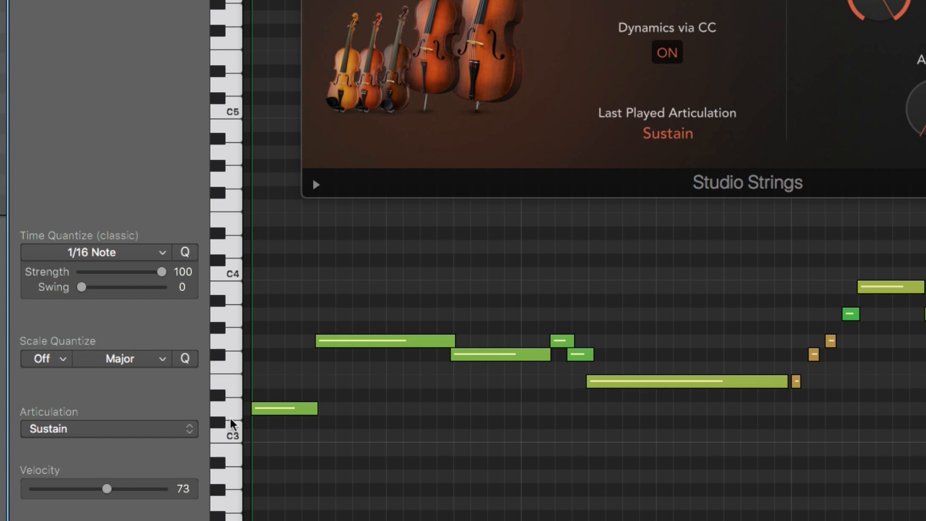
Select the opening notes of the cello part one after another to check each note's assigned articulation.
left_click(260, 408)
key("Right")
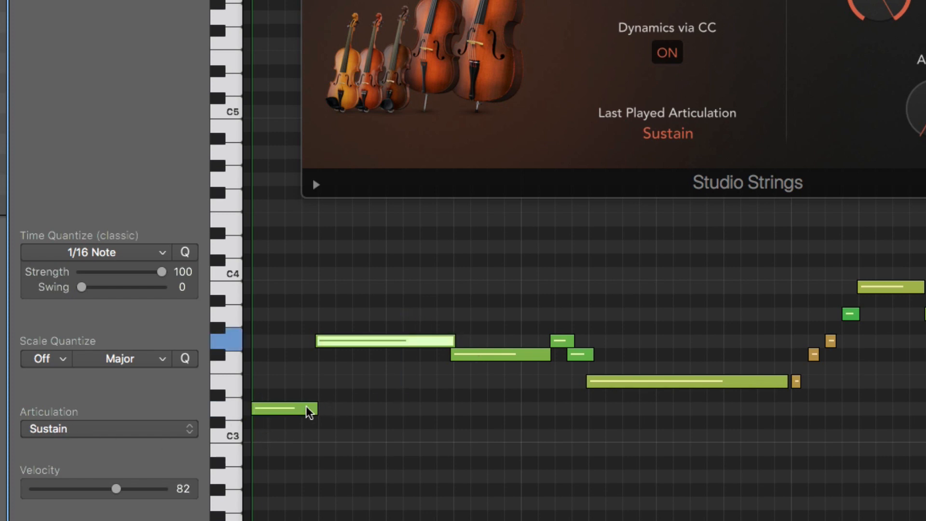
key("Right")
left_click(561, 342)
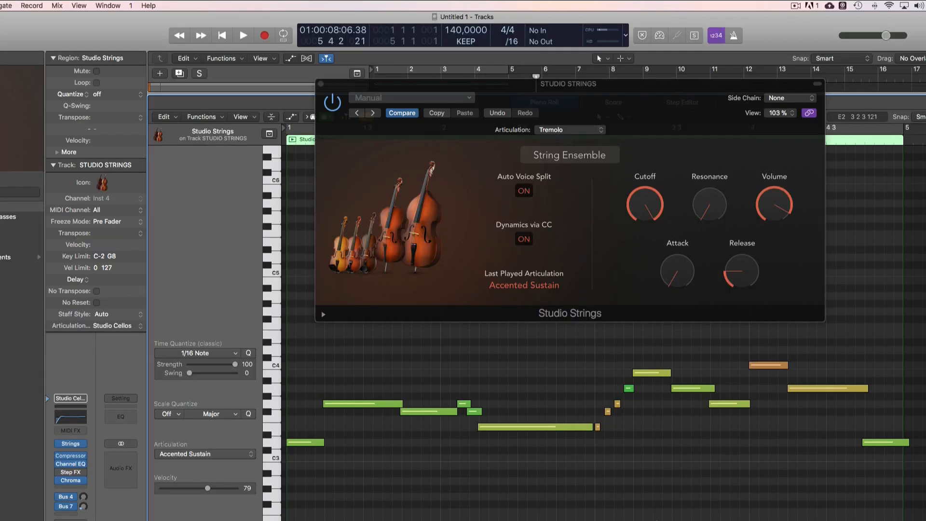
Examine the articulation list of the Studio Strings instrument and reposition its window above the notes.
left_click_drag(640, 110, 644, 83)
left_click(582, 119)
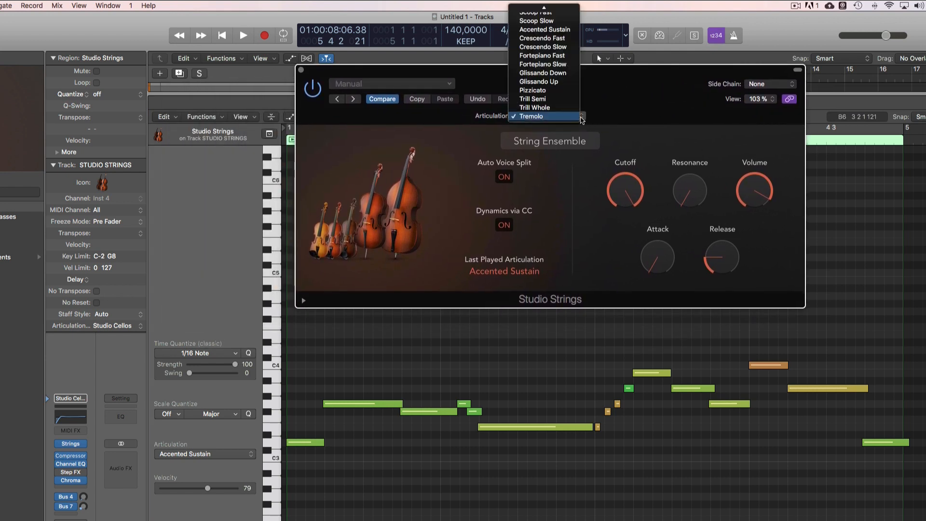
left_click(646, 95)
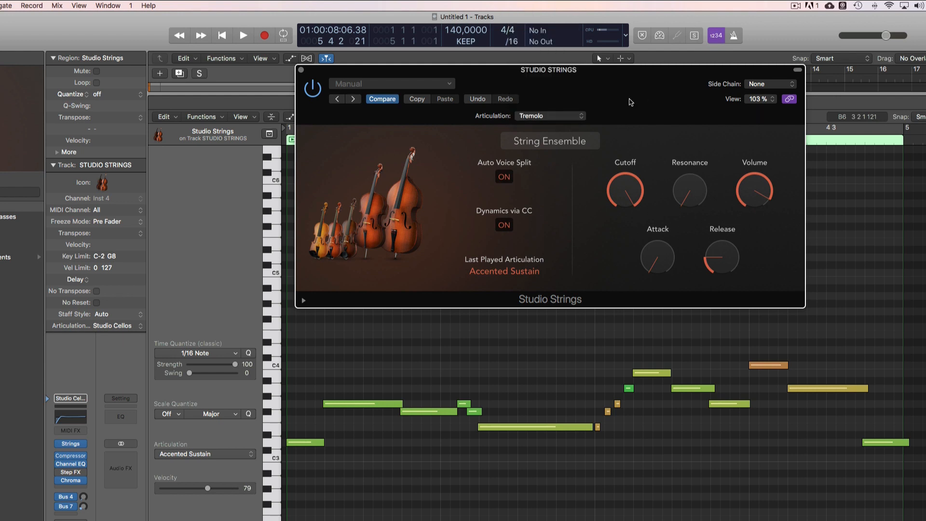
left_click_drag(308, 101, 369, 85)
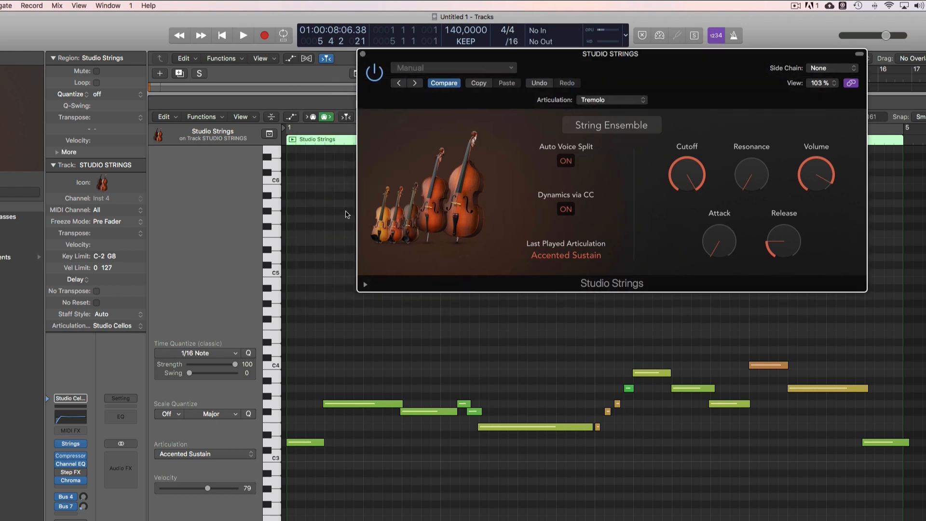
Turn on cycle mode over the Studio Strings region, play it from the start and stop in bar 3.
left_click(299, 130)
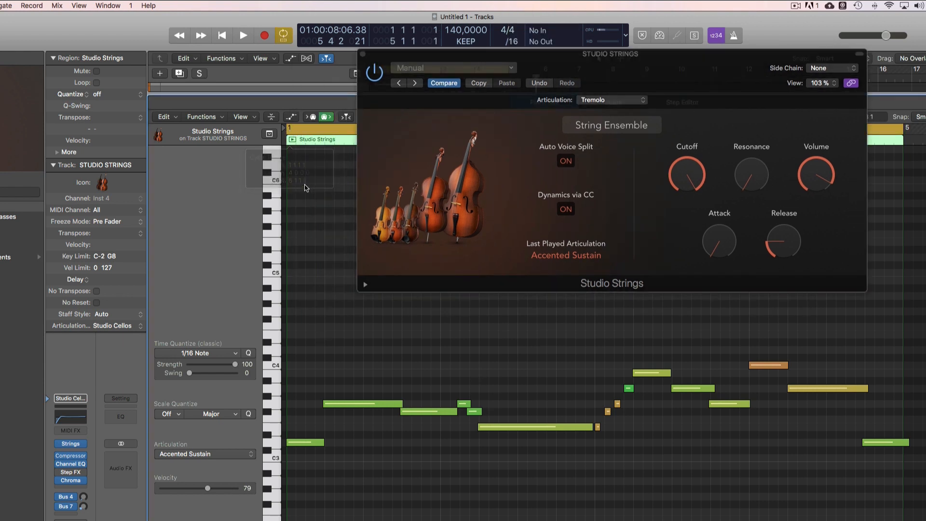
key("Return")
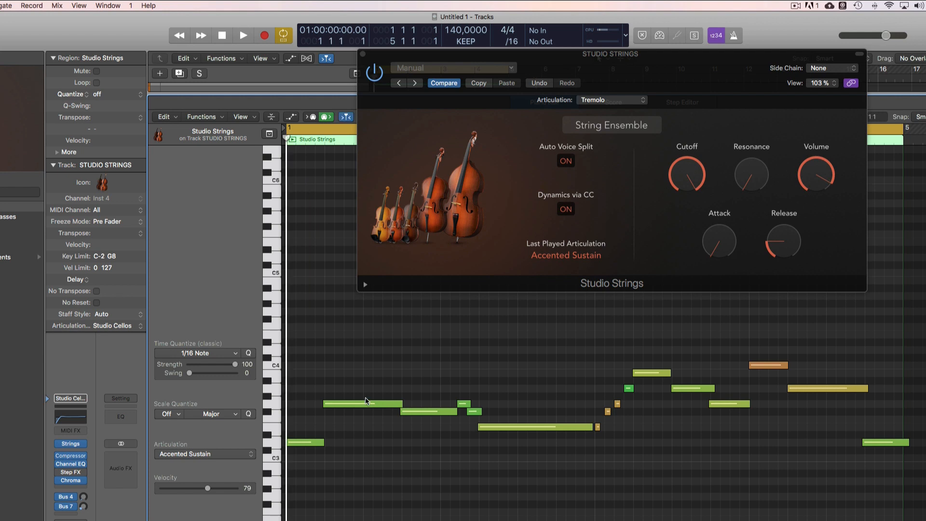
key("space")
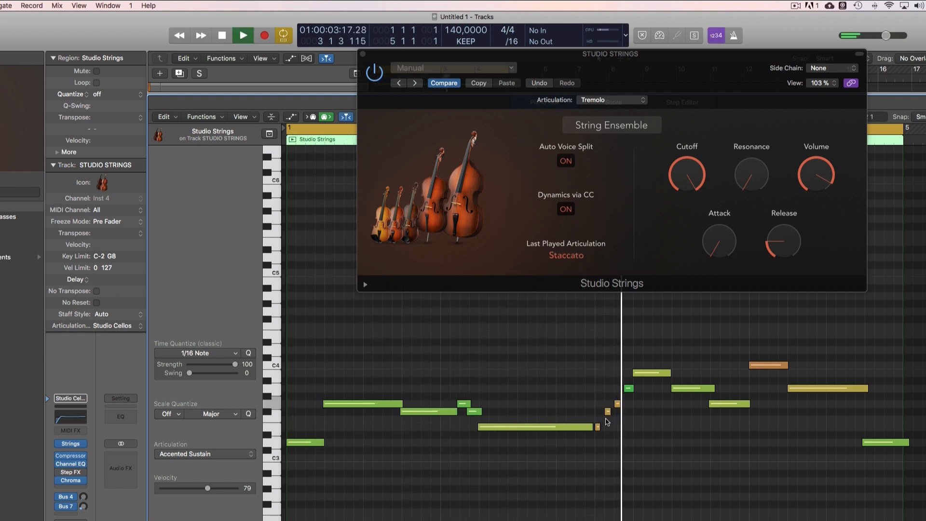
key("space")
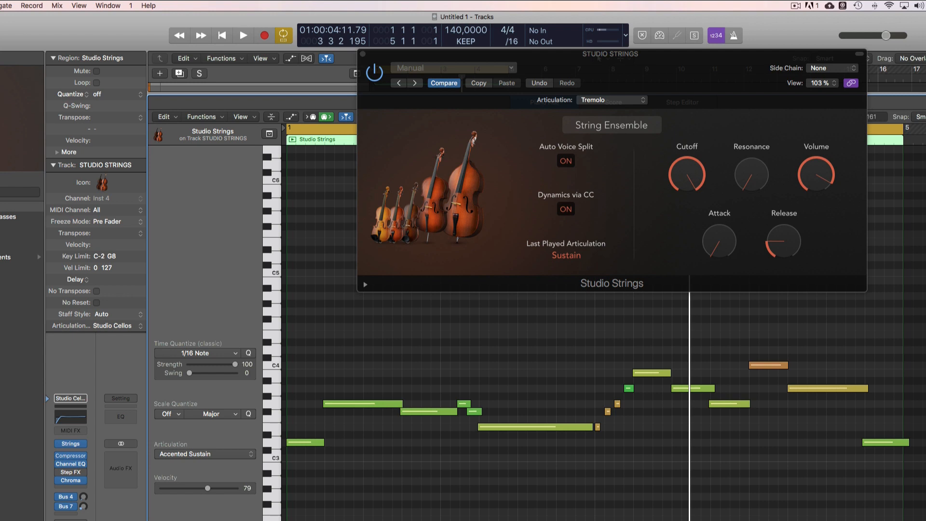
Audition the first three notes of the Studio Strings region and select the opening note again.
scroll(531, 386, "up", 5)
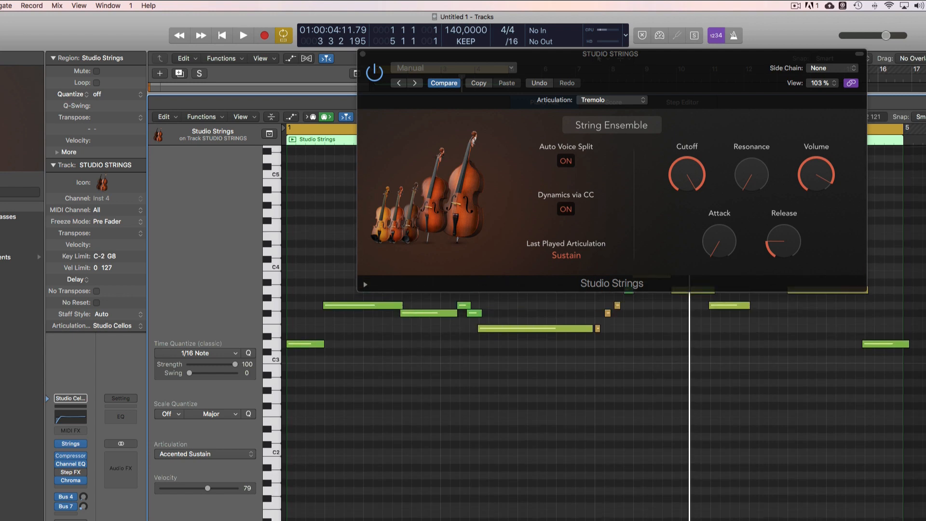
scroll(454, 487, "down", 6)
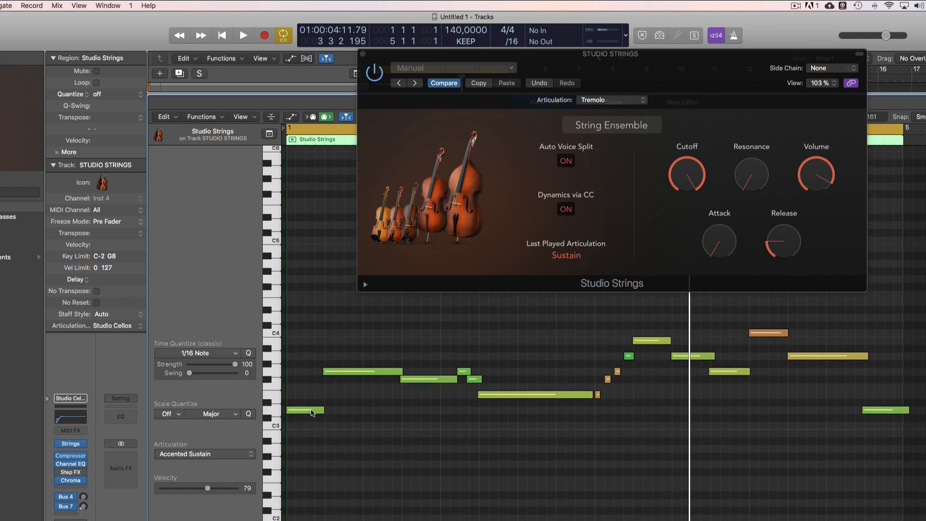
left_click(313, 410)
key("Right")
key("Right")
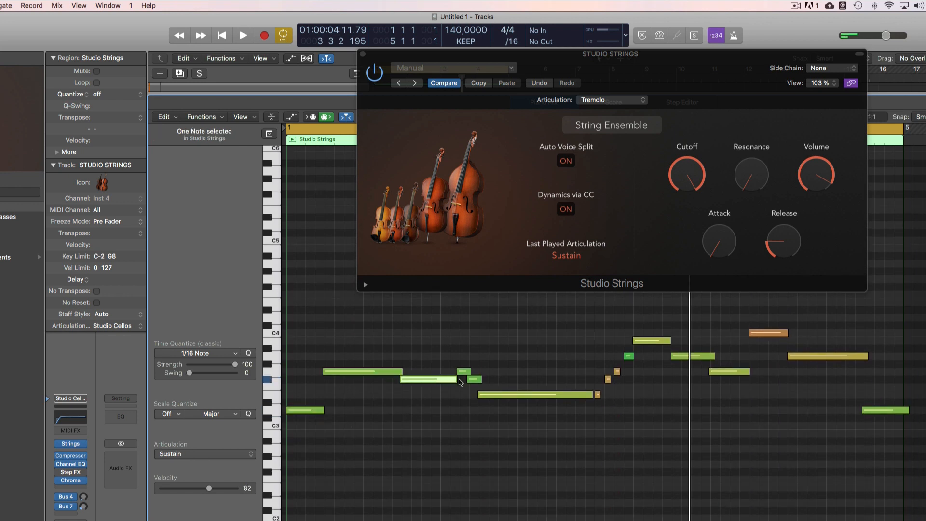
left_click(354, 374)
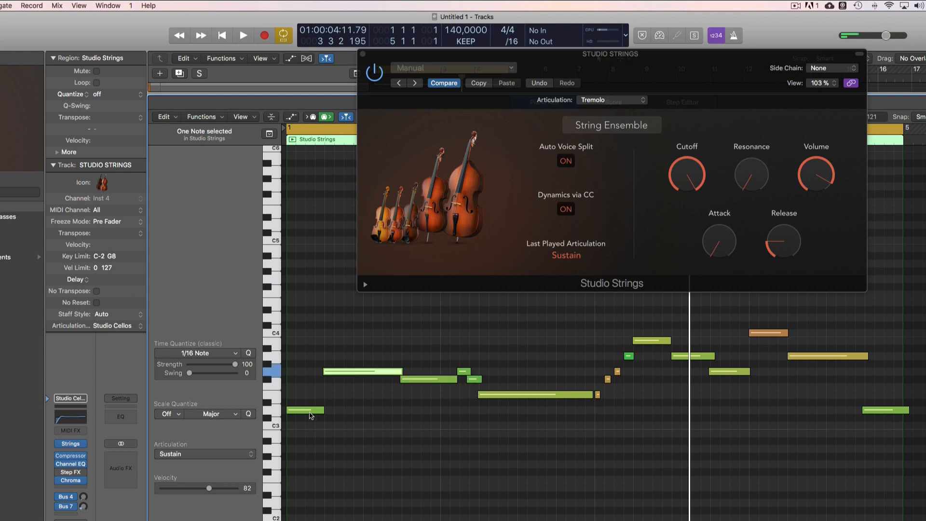
left_click(310, 411)
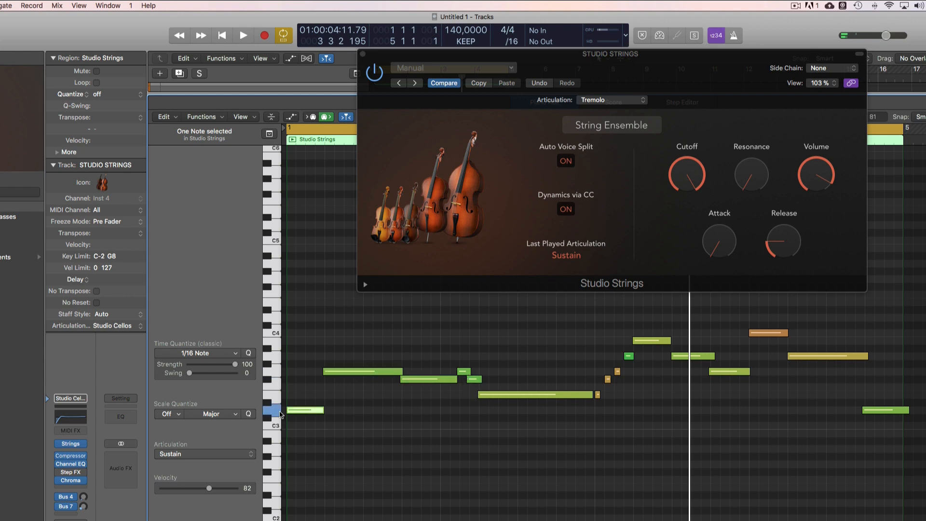
Examine the articulation choices available for the selected opening note and move the instrument window out of the way.
left_click(189, 454)
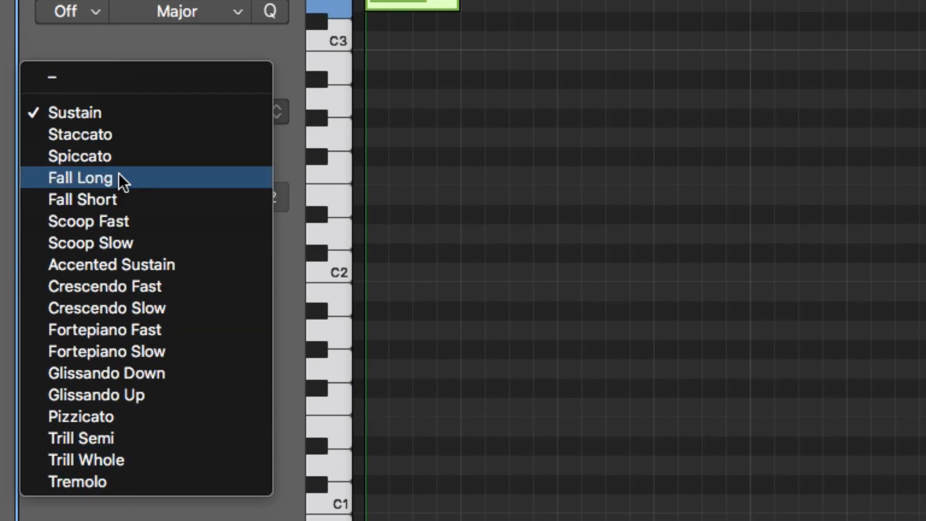
left_click(347, 102)
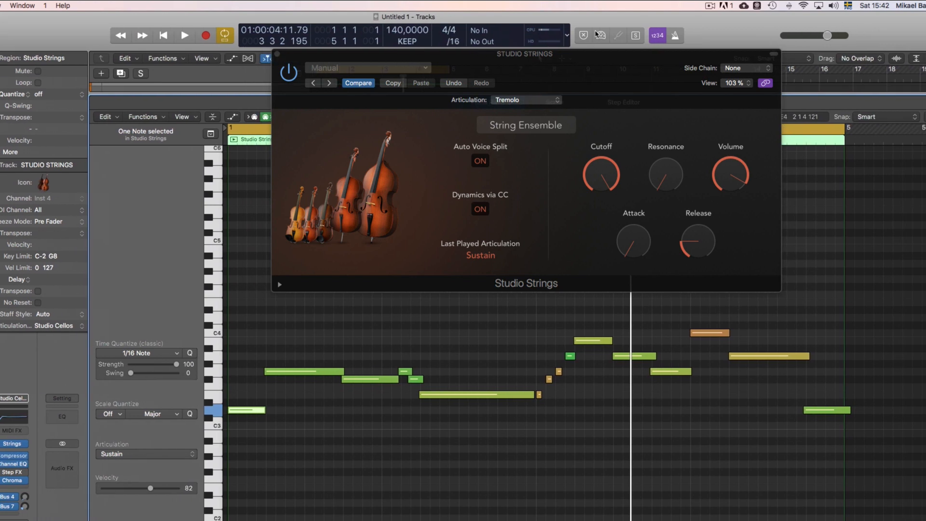
left_click_drag(597, 33, 570, 33)
left_click_drag(555, 65, 571, 87)
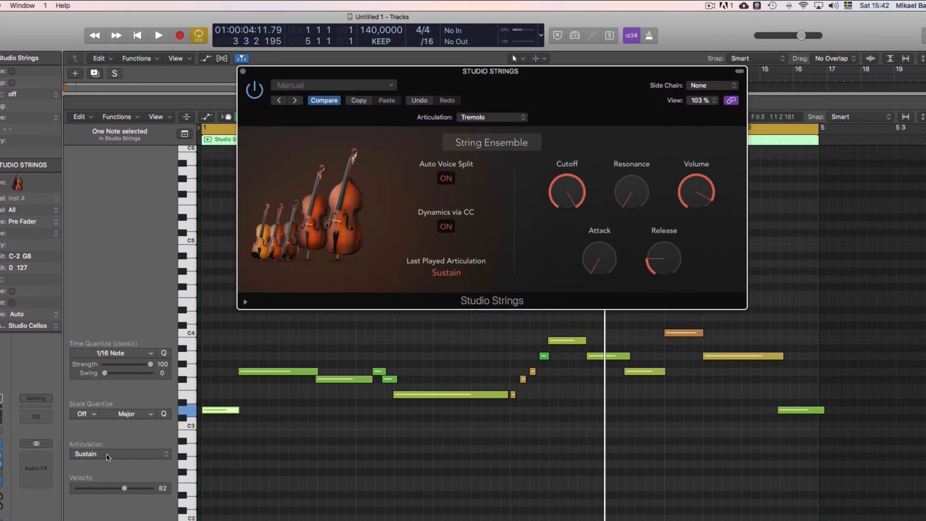
left_click(108, 455)
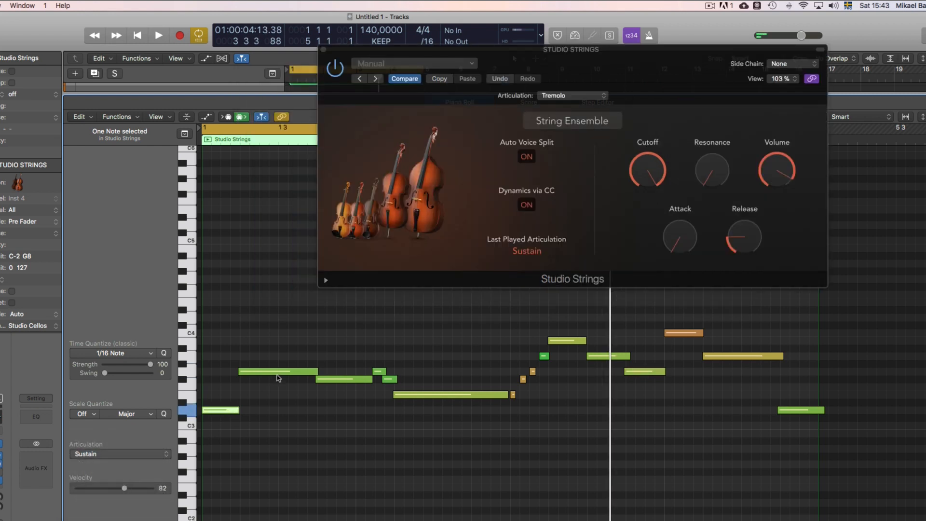
Audition the second to sixth notes in turn to compare their articulations, and deselect the notes.
left_click(278, 372)
left_click(366, 380)
left_click(379, 372)
left_click(391, 379)
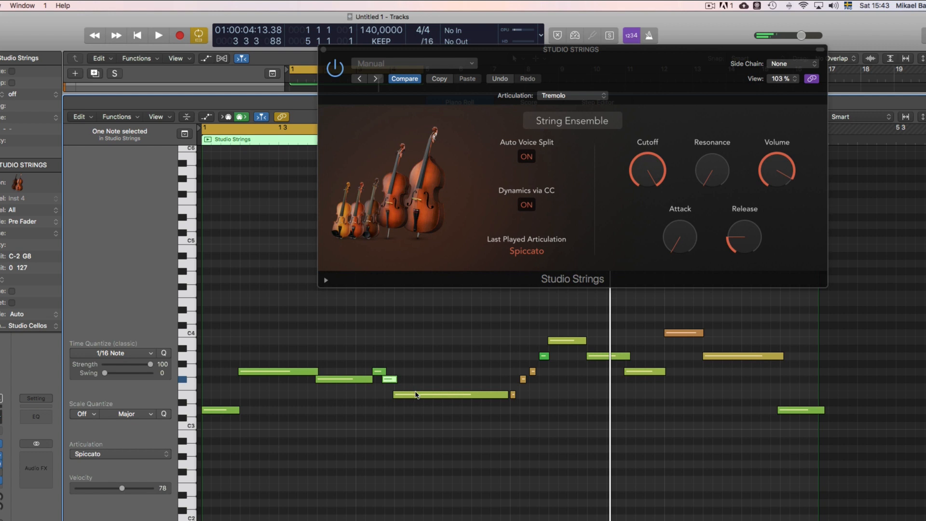
left_click(418, 395)
left_click(309, 451)
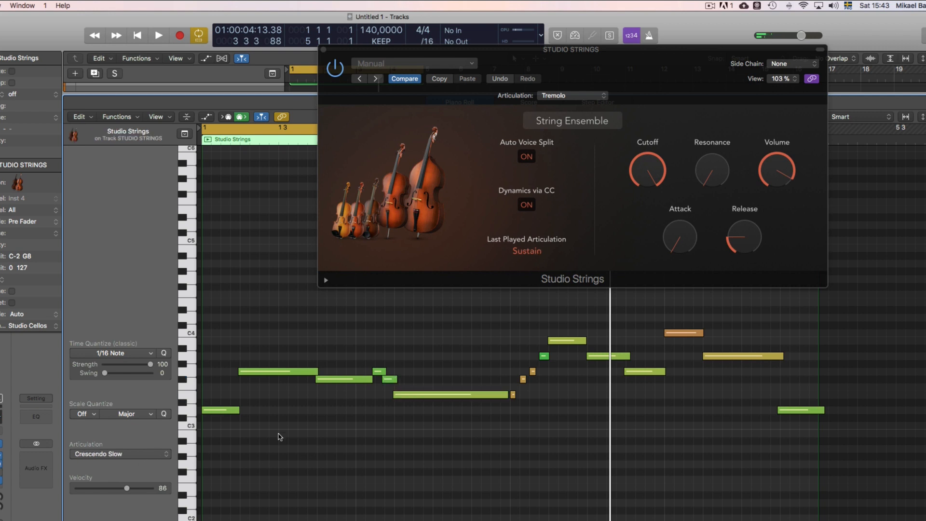
left_click(278, 139)
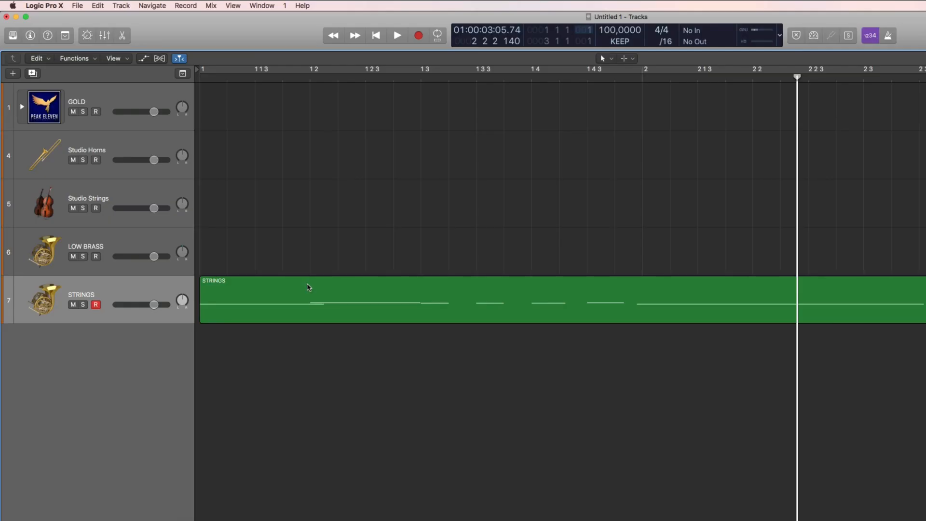
Create a new articulation set for the STRINGS track from its track settings.
double_click(308, 288)
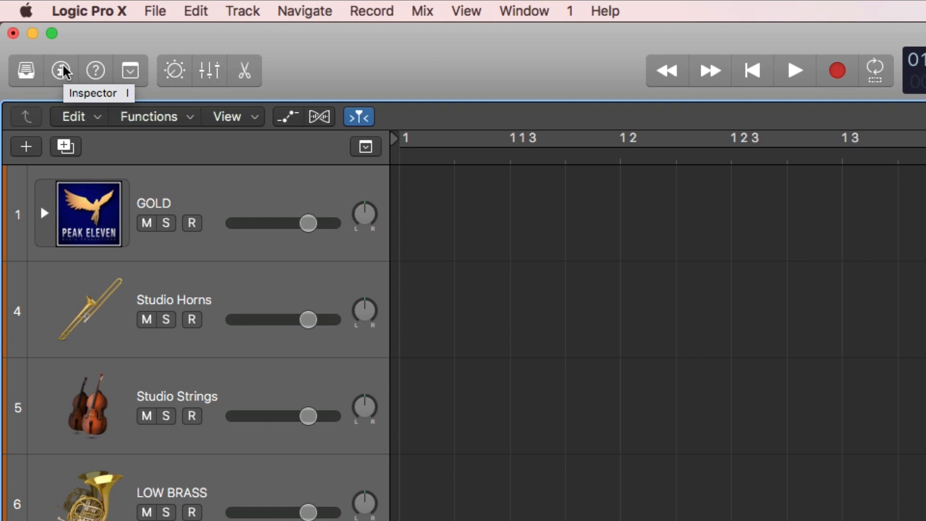
left_click(61, 70)
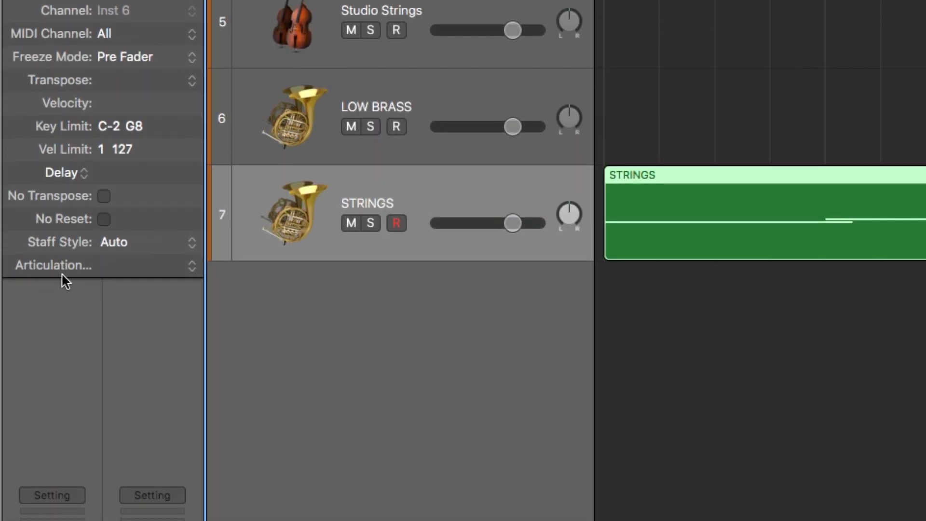
left_click(121, 267)
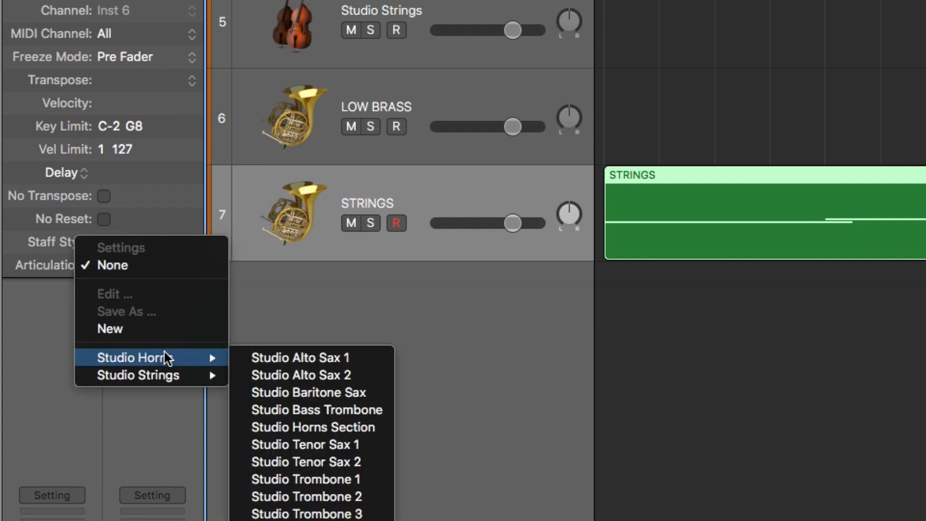
mouse_move(161, 382)
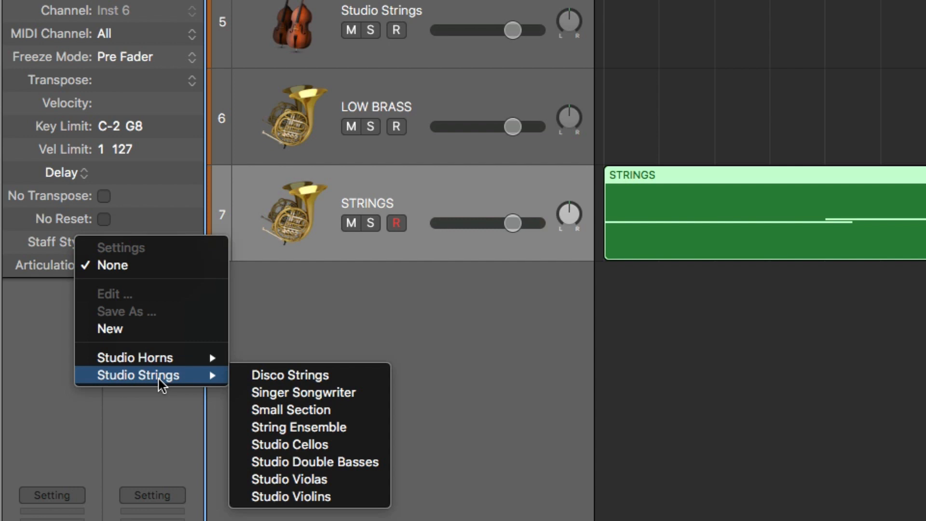
left_click(124, 332)
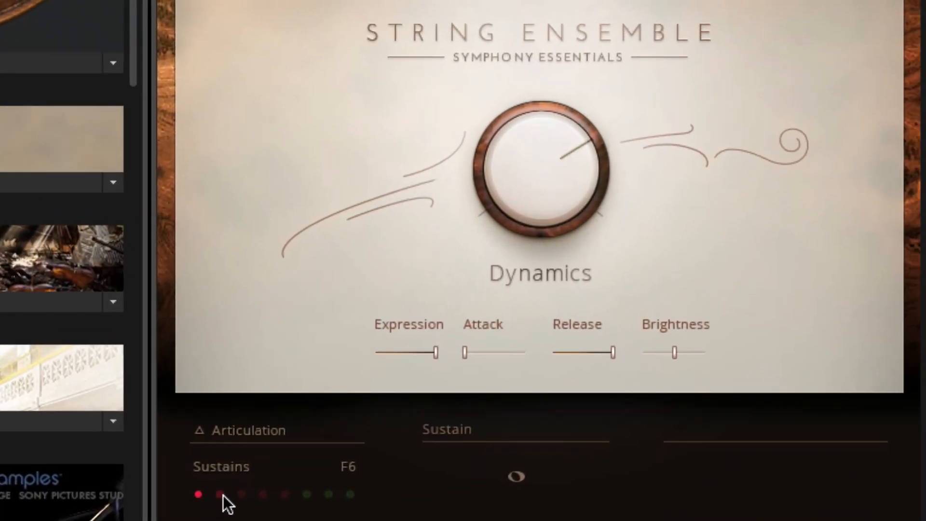
Step through all the String Ensemble articulations in Kontakt to read their names and keyswitches, and return to Sustains.
left_click(223, 494)
left_click(241, 495)
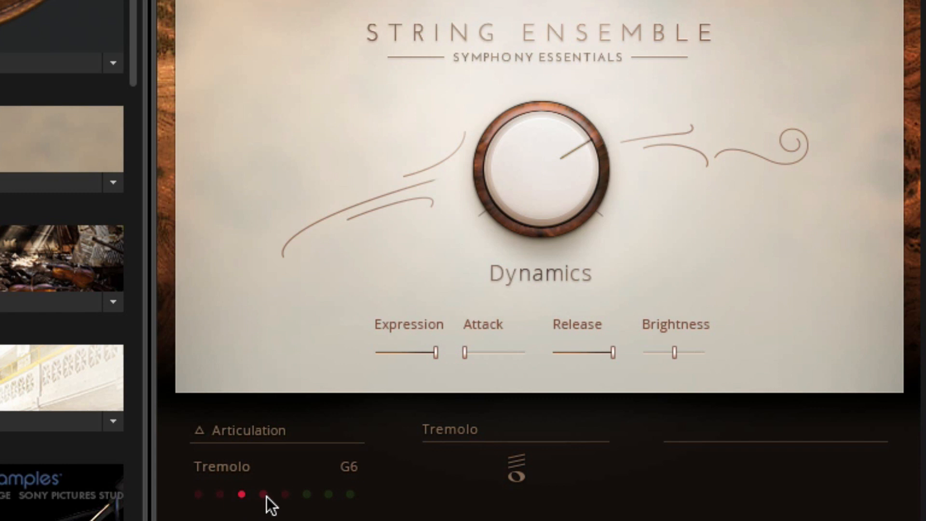
left_click(265, 495)
left_click(285, 495)
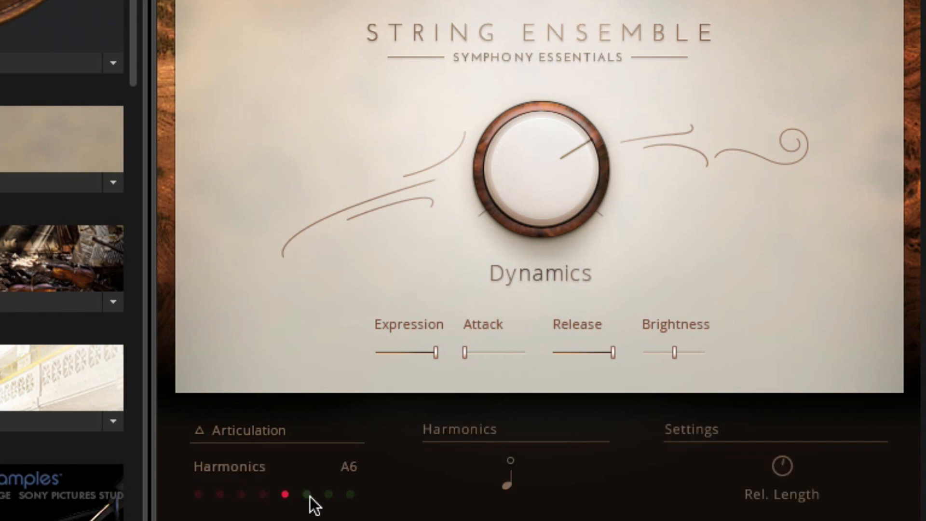
left_click(307, 494)
left_click(329, 495)
left_click(351, 494)
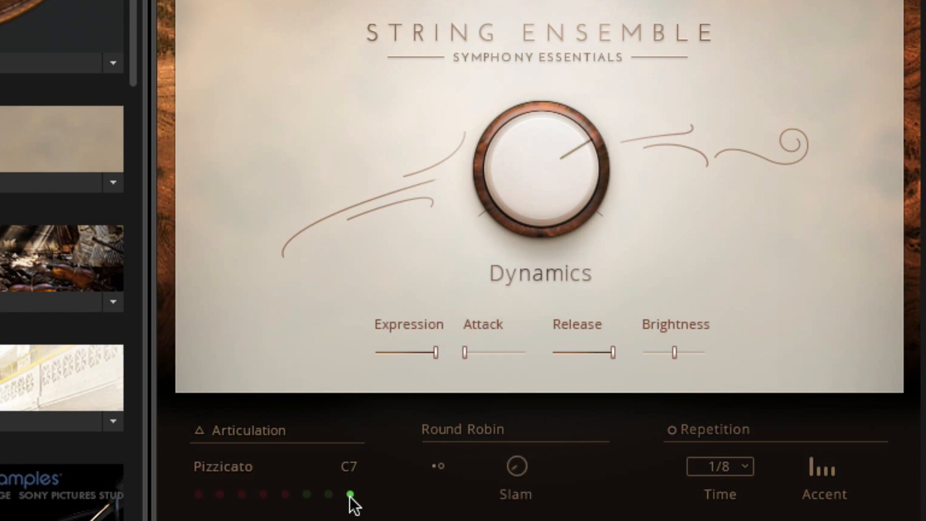
left_click(198, 495)
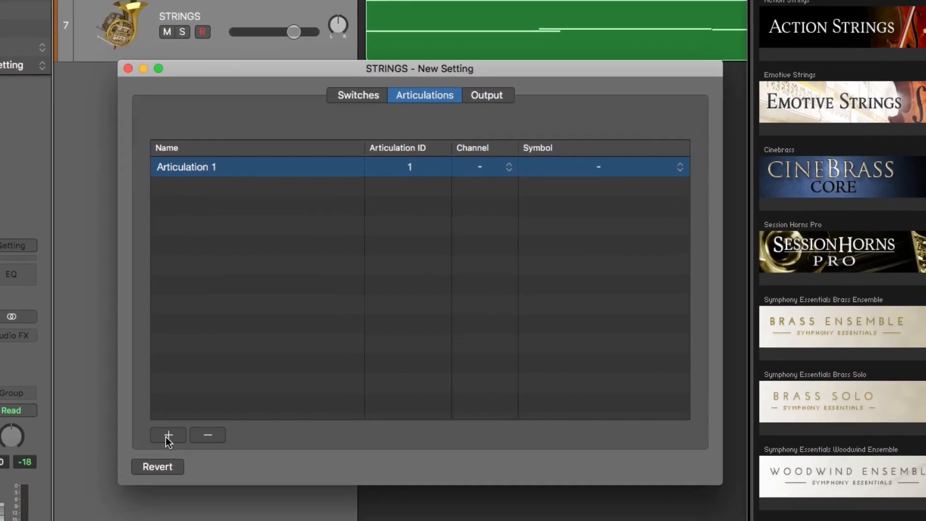
Add seven more articulations to the STRINGS articulation set, making eight in total.
left_click(176, 401)
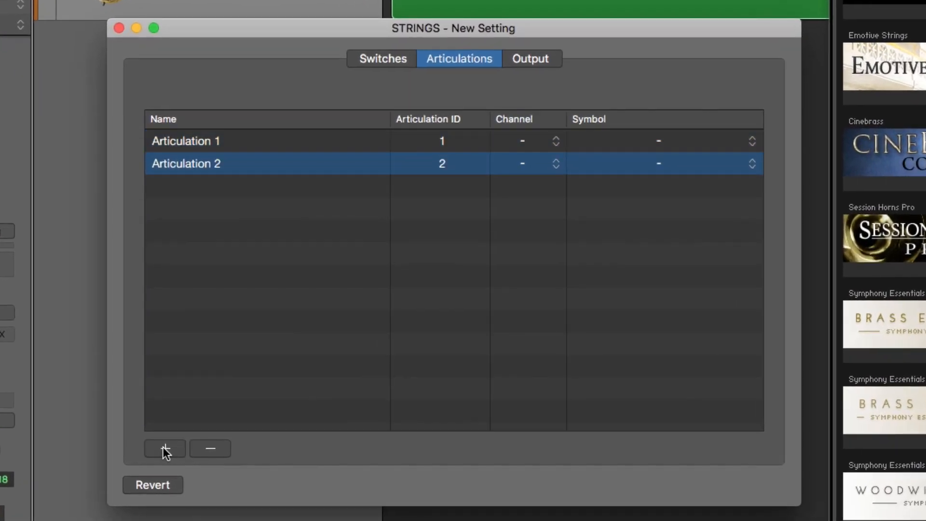
left_click(163, 446)
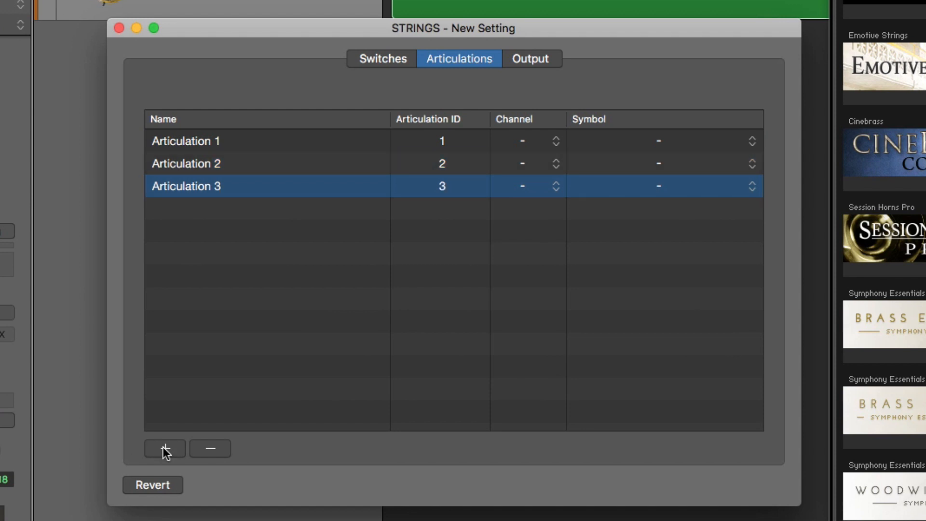
left_click(163, 446)
left_click(163, 447)
left_click(163, 447)
left_click(163, 447)
left_click(163, 447)
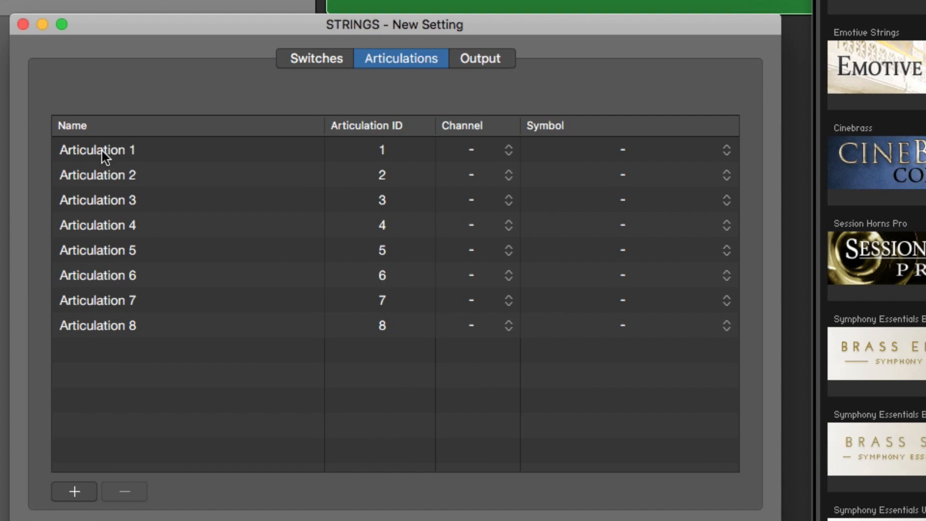
Rename the first articulation in the set as Sustains.
left_click(0, 206)
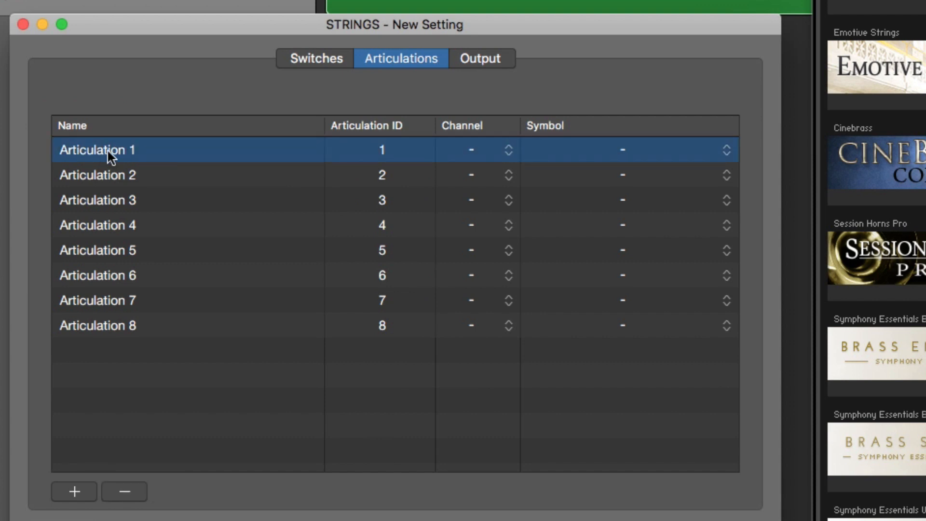
left_click(108, 151)
type("Sustains")
key("Return")
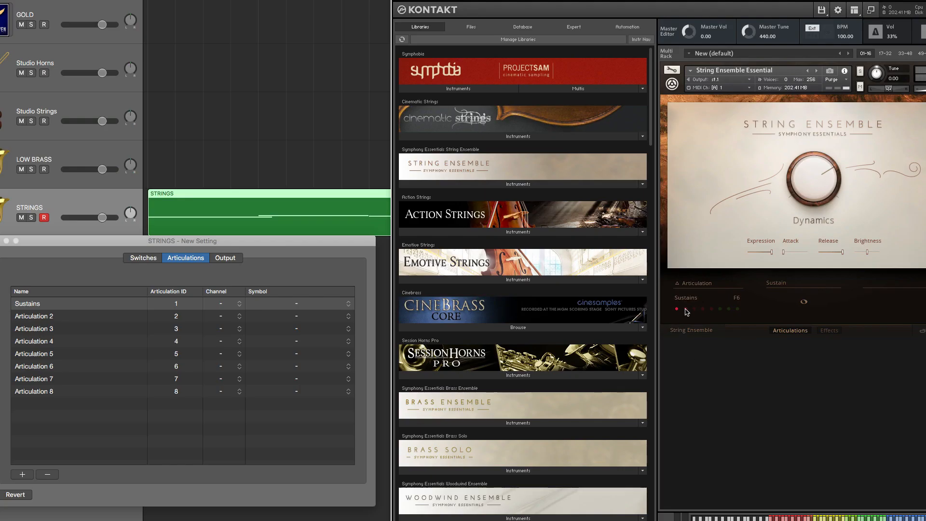
Name the remaining seven articulations Sordino, Tremolo, Trills, Harmonics, Staccato, Spiccato and Pizzicato, following Kontakt's order.
left_click(710, 309)
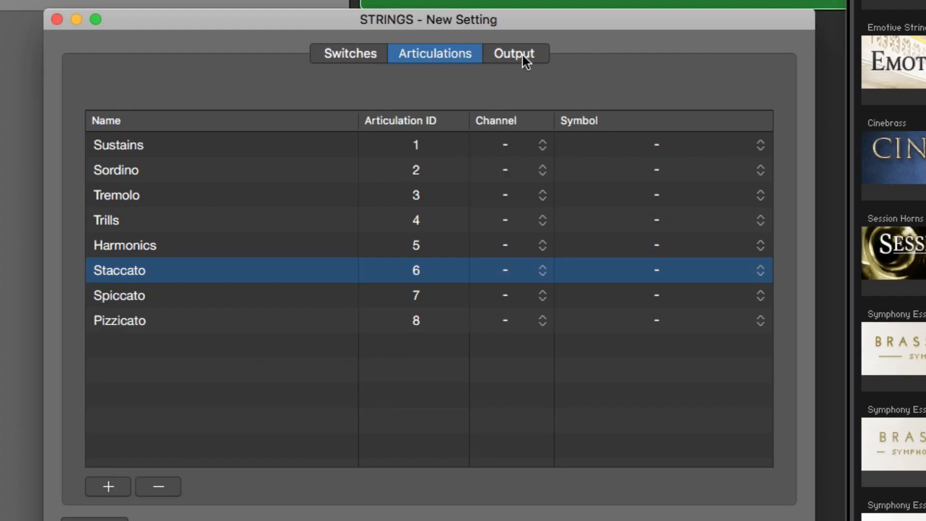
Set the output type of all eight articulations in the STRINGS set to Note On.
left_click(517, 47)
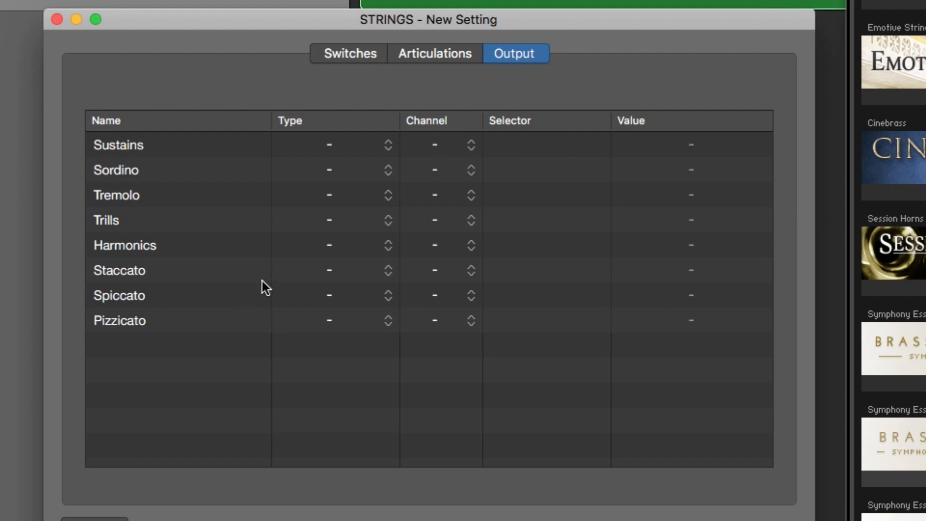
left_click(320, 141)
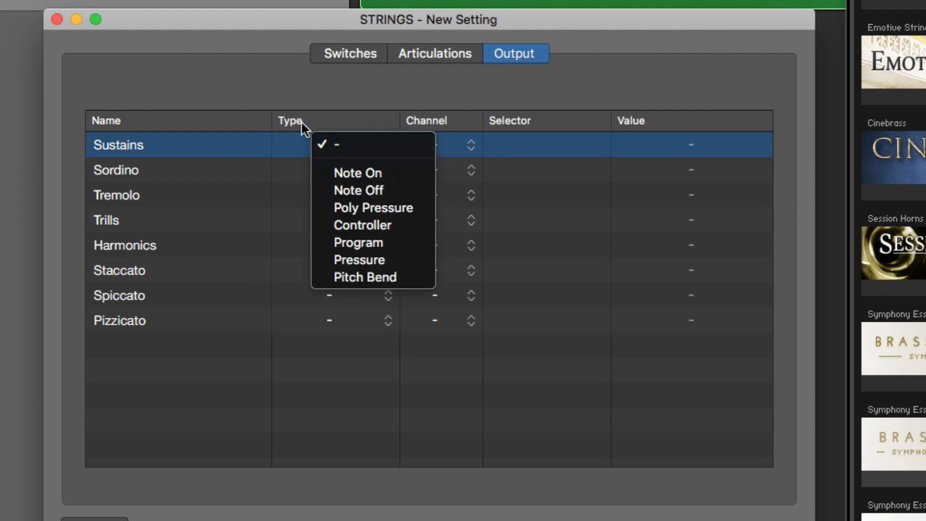
left_click(300, 131)
left_click(352, 148)
left_click(354, 173)
left_click(344, 169)
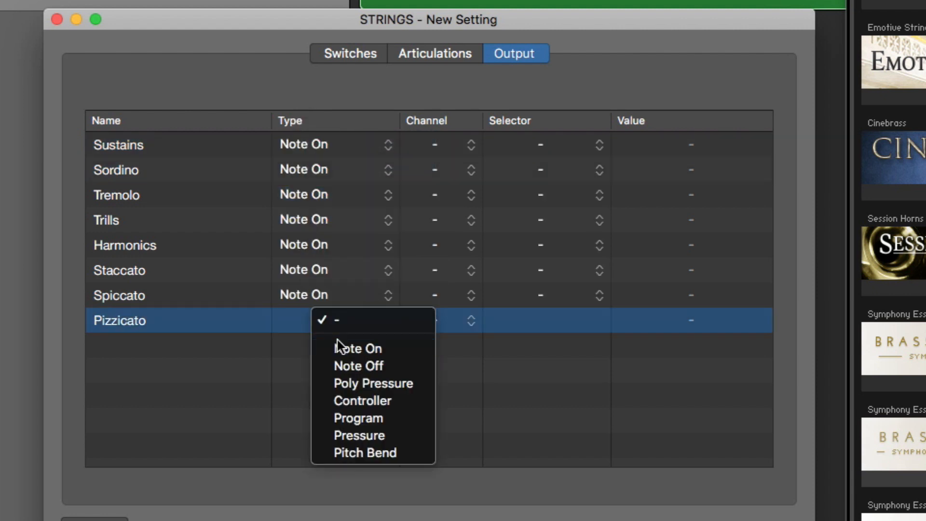
left_click(337, 347)
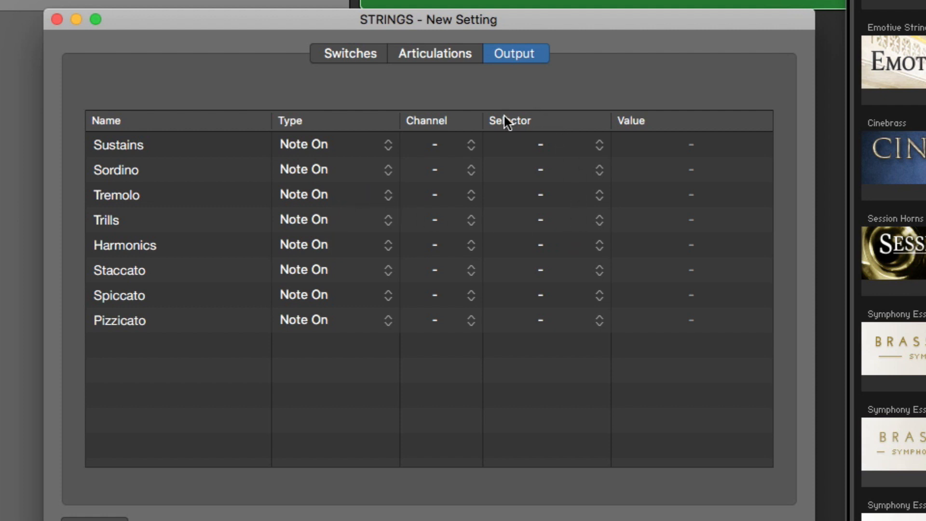
Look up the Sustains keyswitch in Kontakt's String Ensemble instrument.
left_click(561, 151)
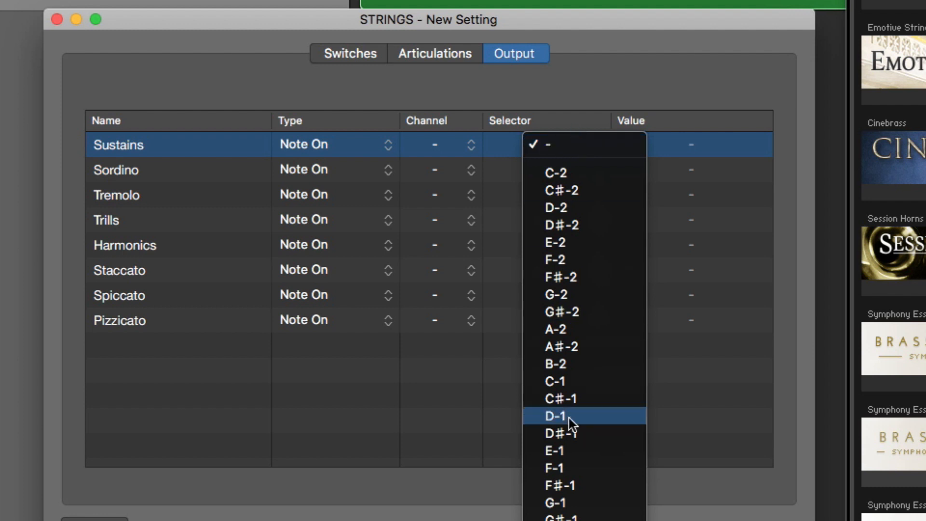
left_click(610, 68)
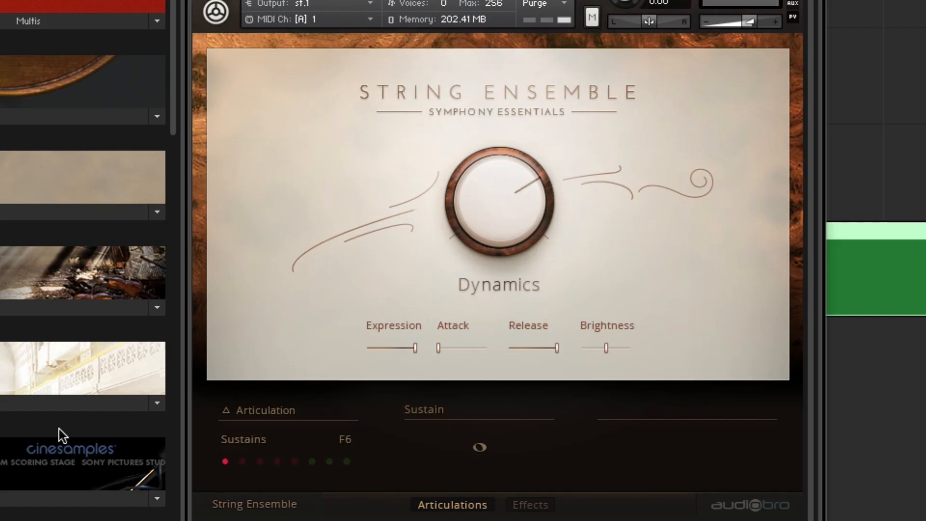
left_click(238, 463)
left_click(229, 464)
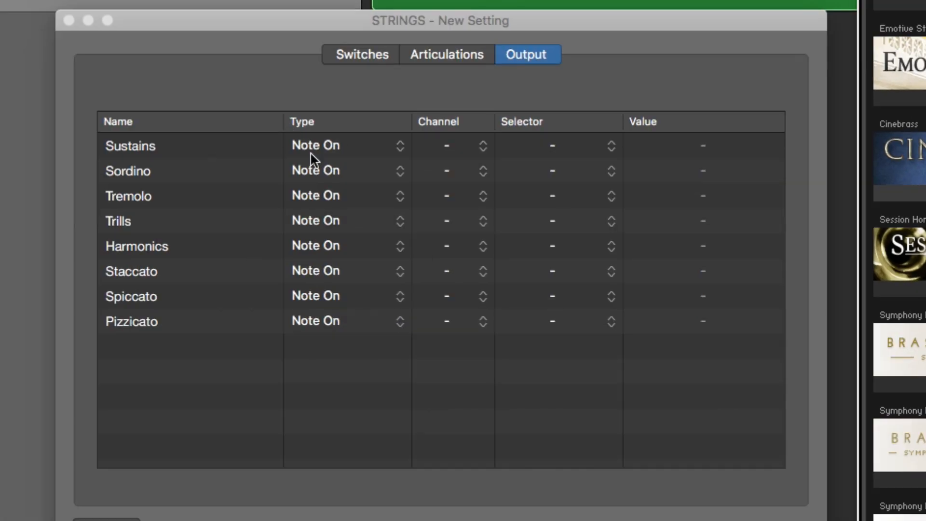
Set the output selectors of the eight articulations, Sustains to Pizzicato, to F6, F♯6, G6, G♯6, A6, A♯6, B7 and C7, and close the editor.
left_click(553, 145)
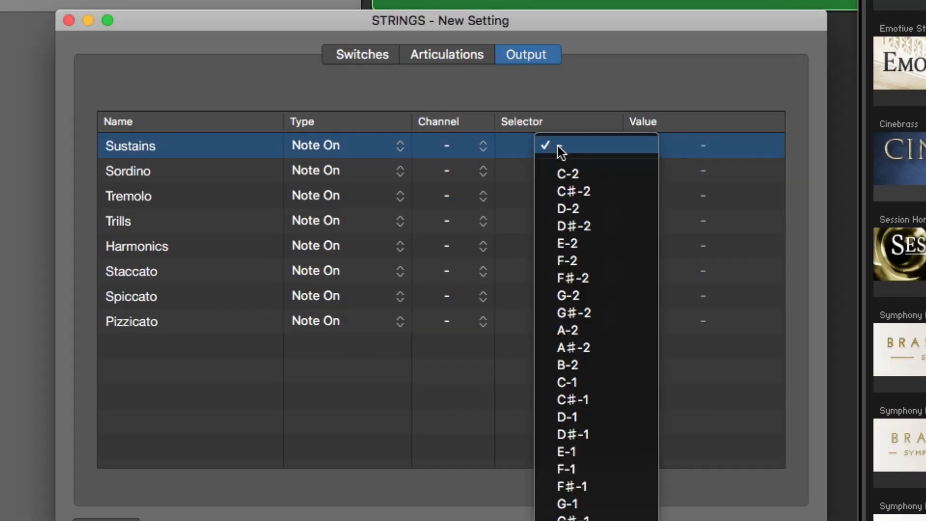
scroll(577, 289, "down", 15)
scroll(582, 305, "down", 20)
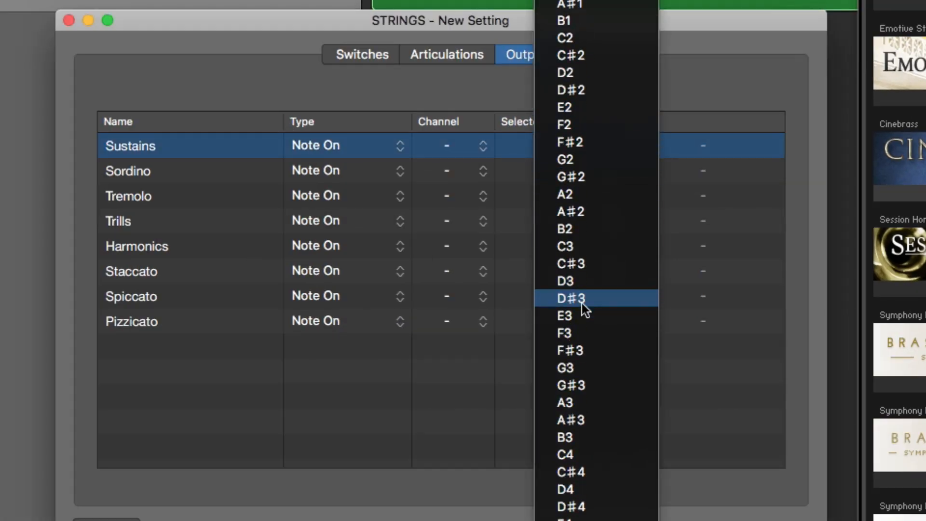
scroll(584, 307, "down", 8)
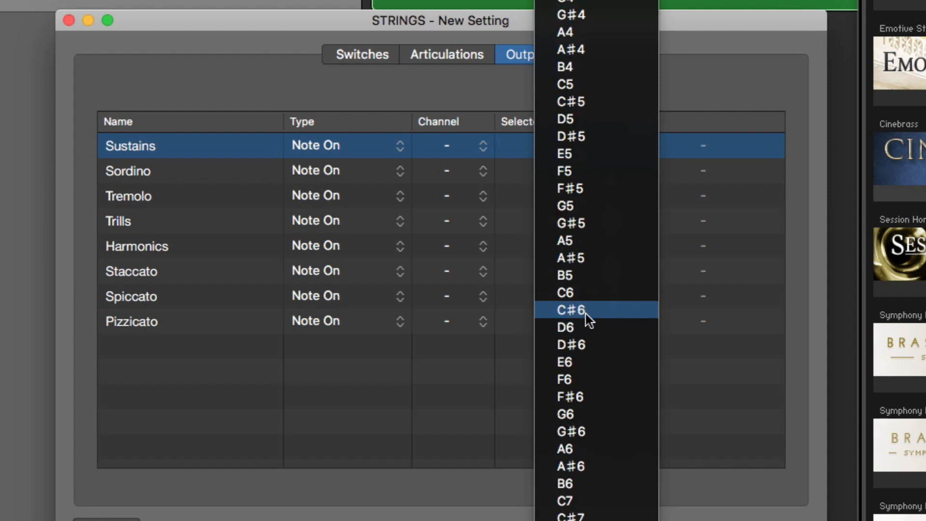
left_click(578, 350)
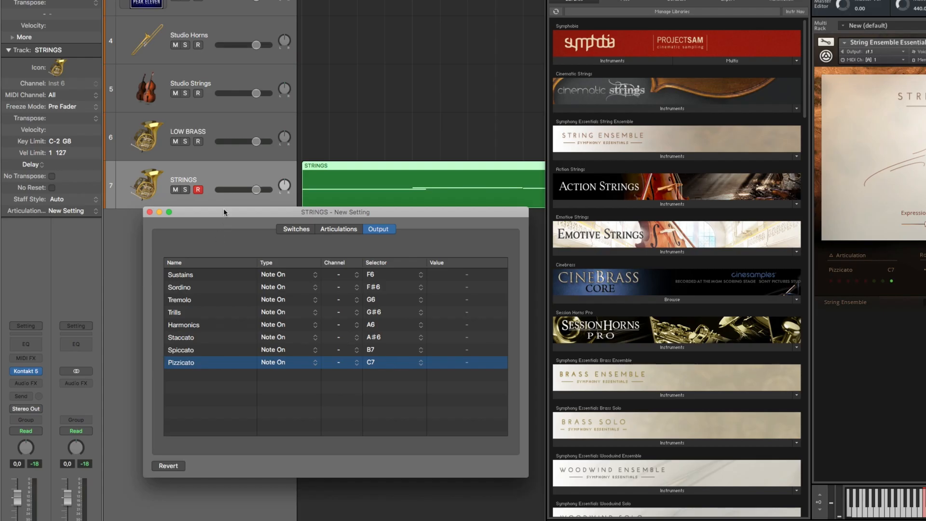
left_click(150, 212)
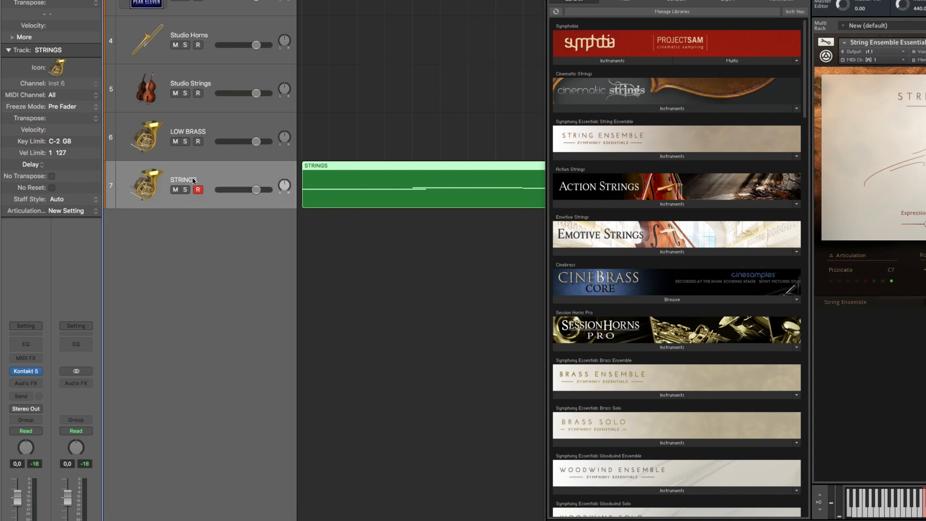
Open the STRINGS region's notes to review the available articulations, and briefly show the Kontakt window.
double_click(322, 187)
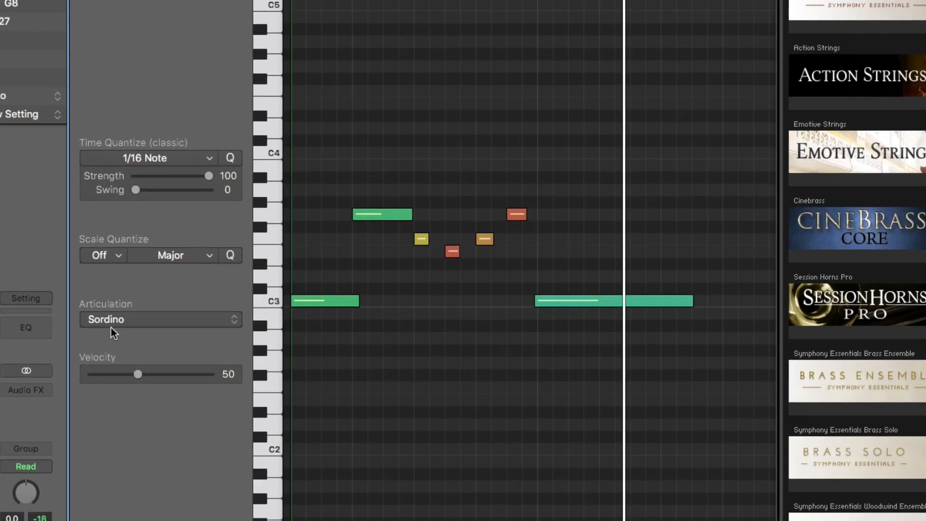
left_click(124, 335)
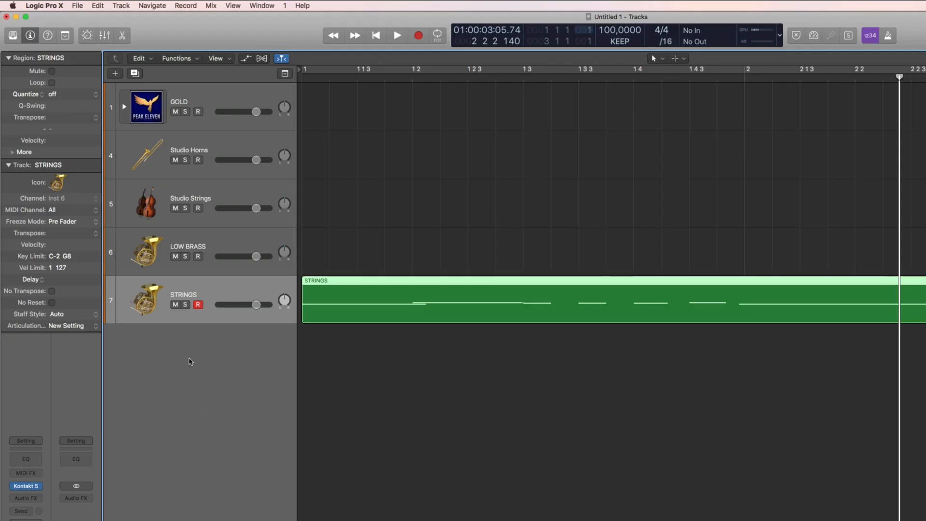
key("v")
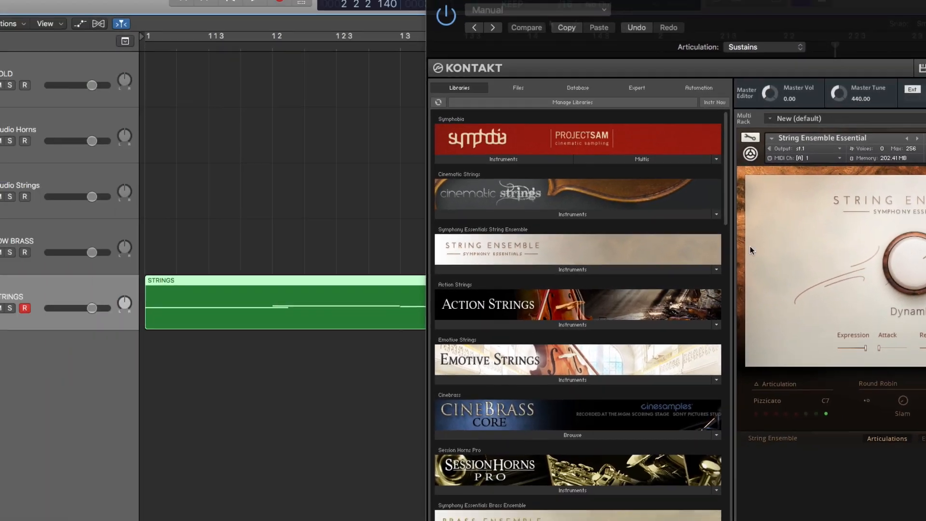
key("v")
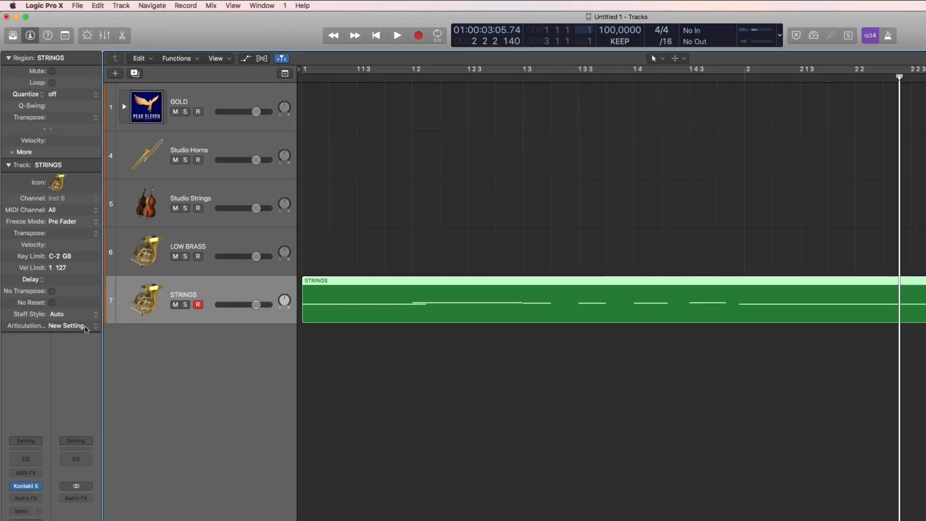
Save the STRINGS articulation set as String Ensemble Symphony Essentials in the Articulation Settings folder, and open the list of available sets.
left_click(86, 329)
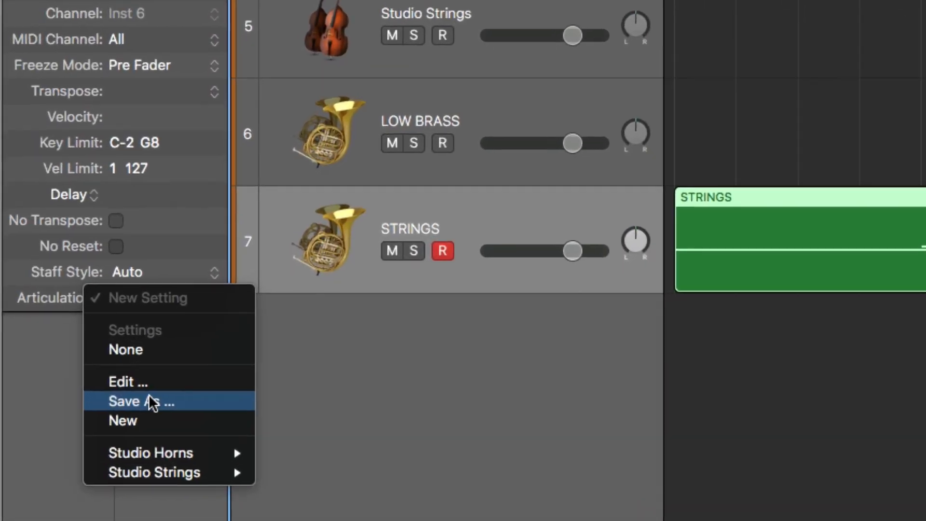
left_click(67, 369)
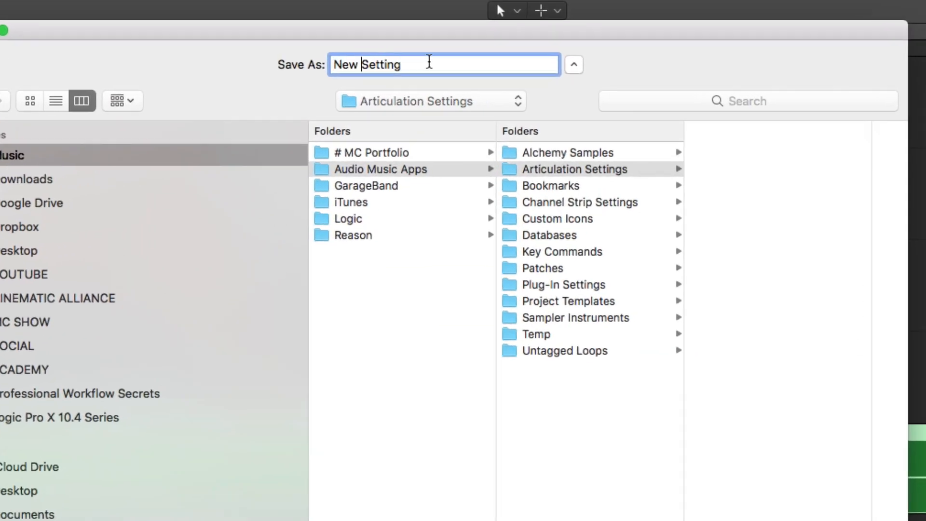
type("S")
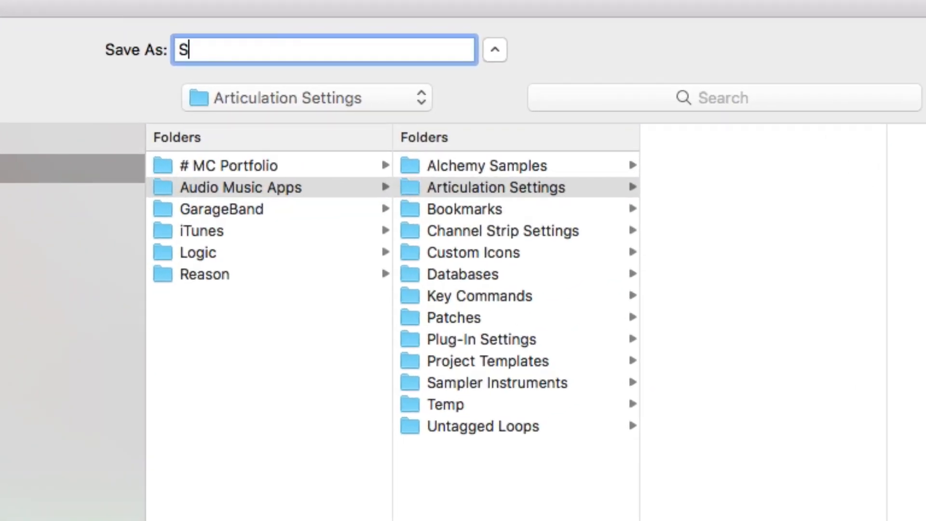
type("tring Ensemble ")
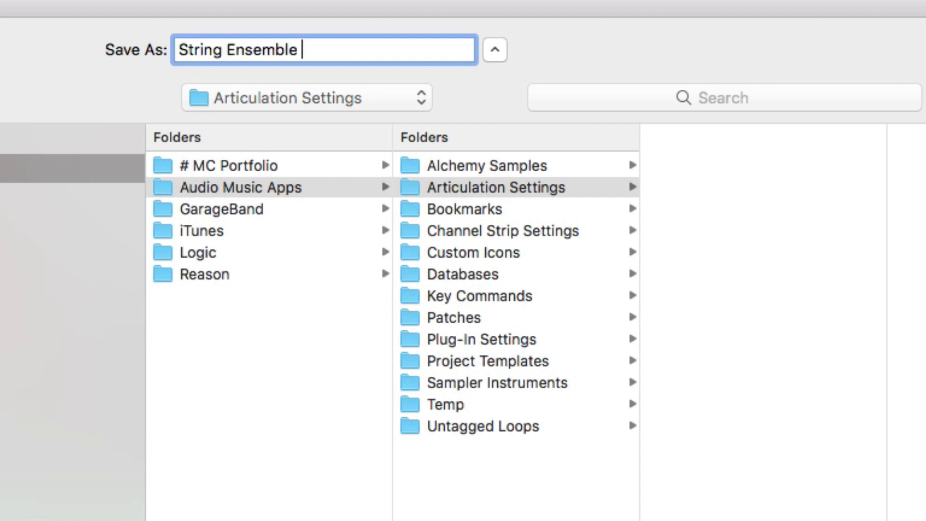
type("Symphony Esse")
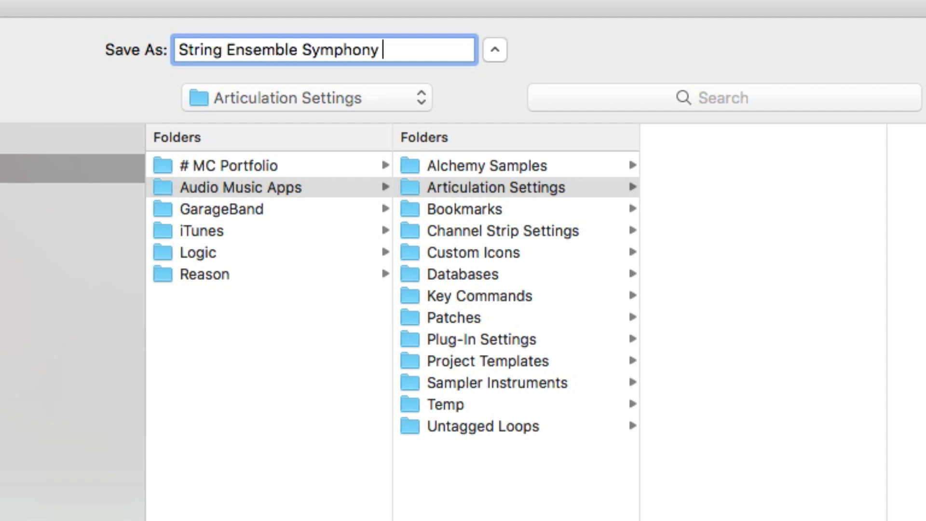
type("ntials")
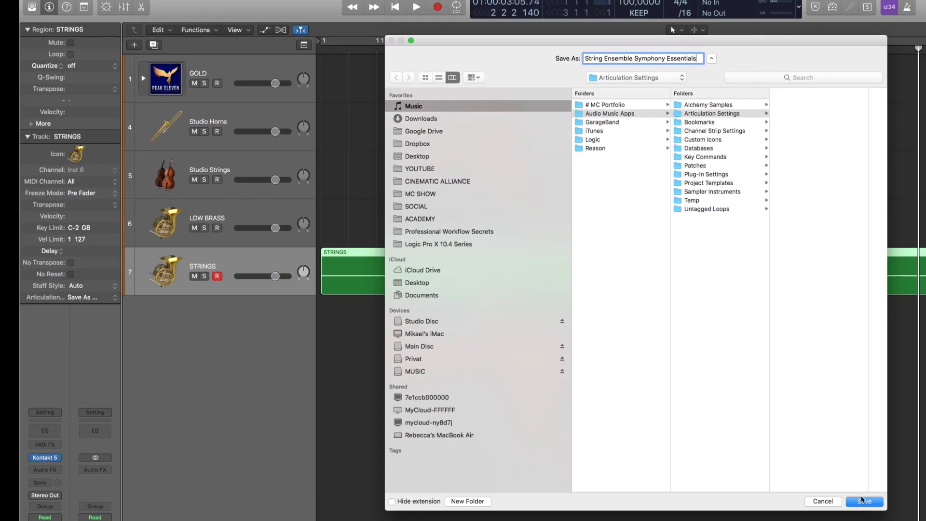
left_click(863, 501)
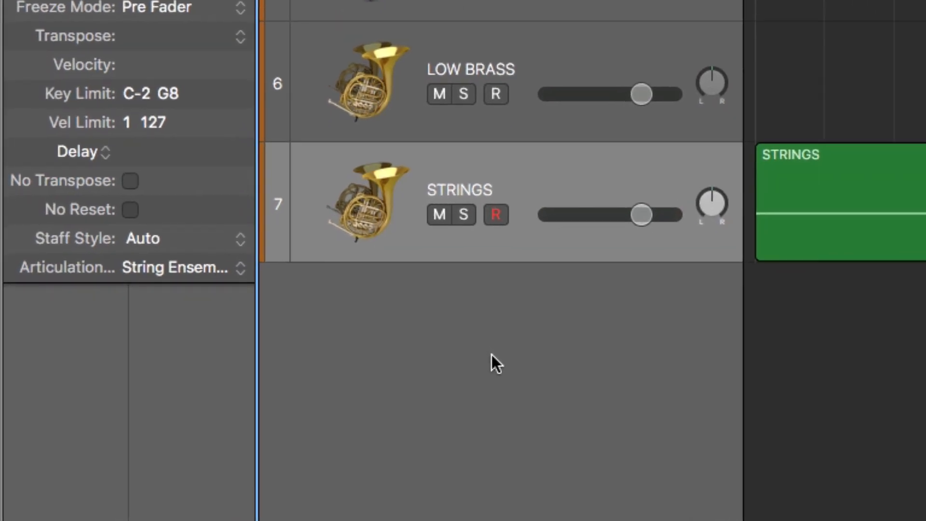
left_click(176, 268)
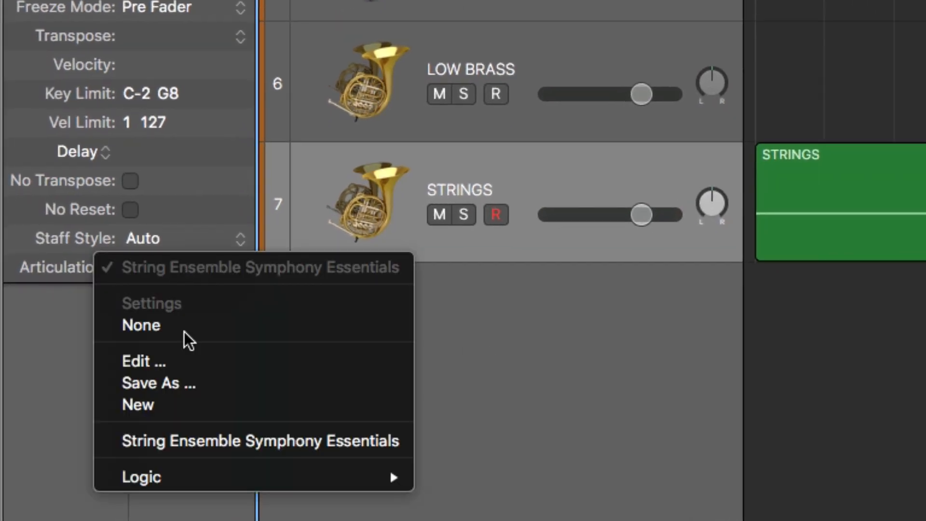